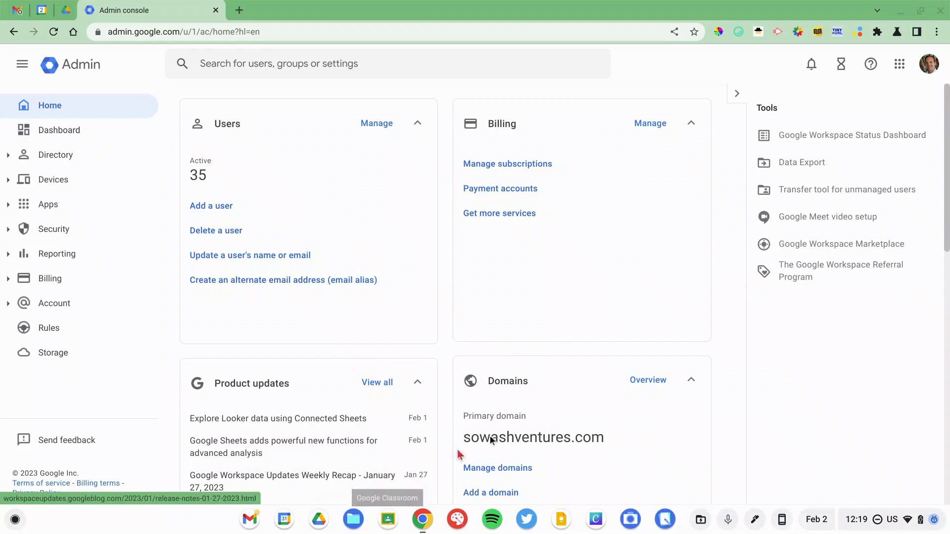
Hide the Tools side panel on the home page and look over the available management cards.
click(737, 95)
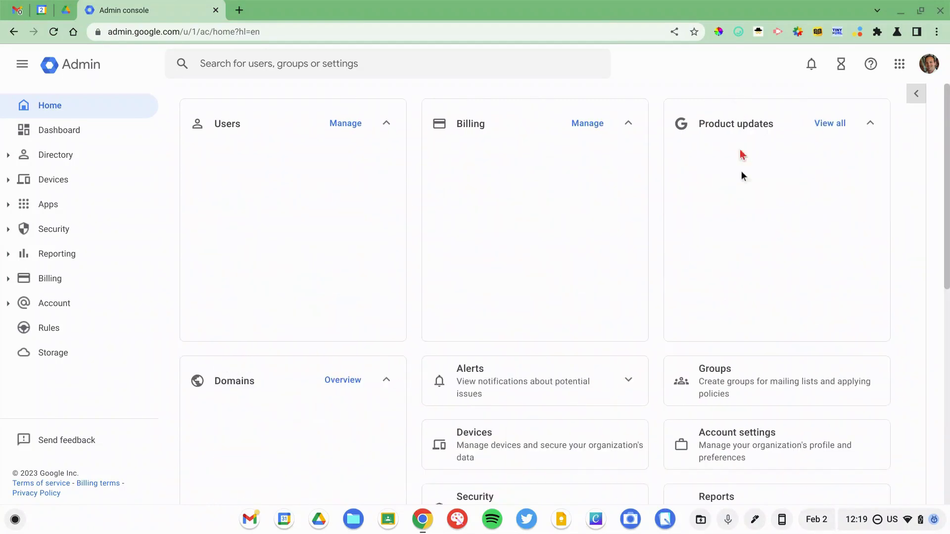
scroll(713, 252, down, 8)
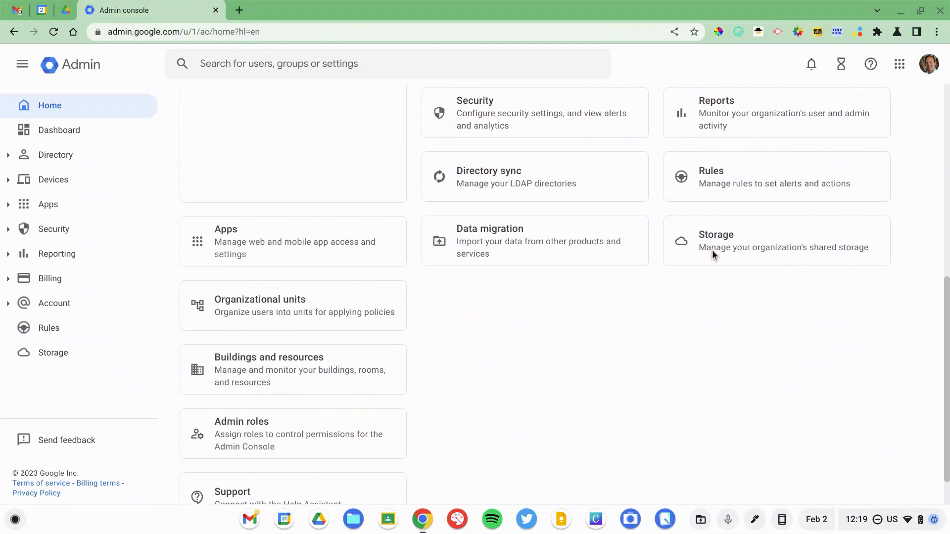
scroll(712, 253, down, 1)
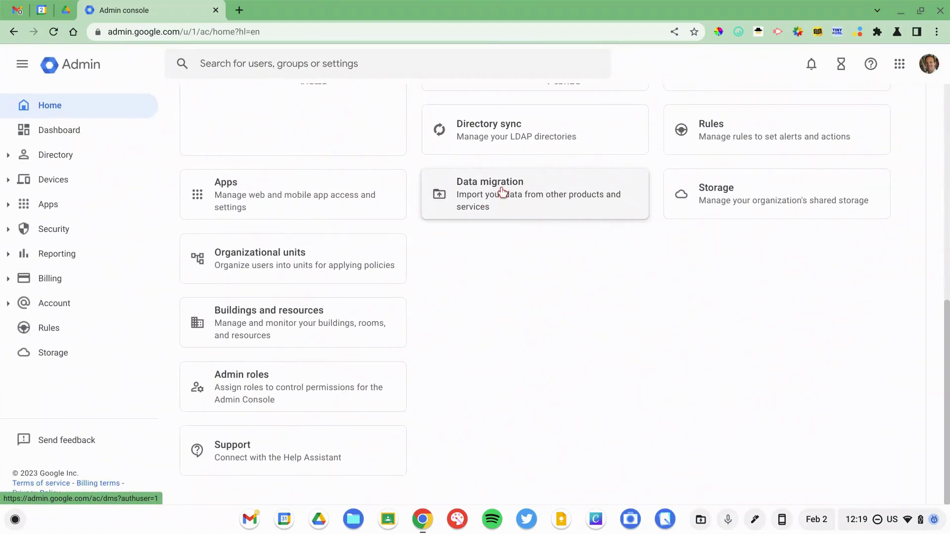
scroll(503, 192, up, 6)
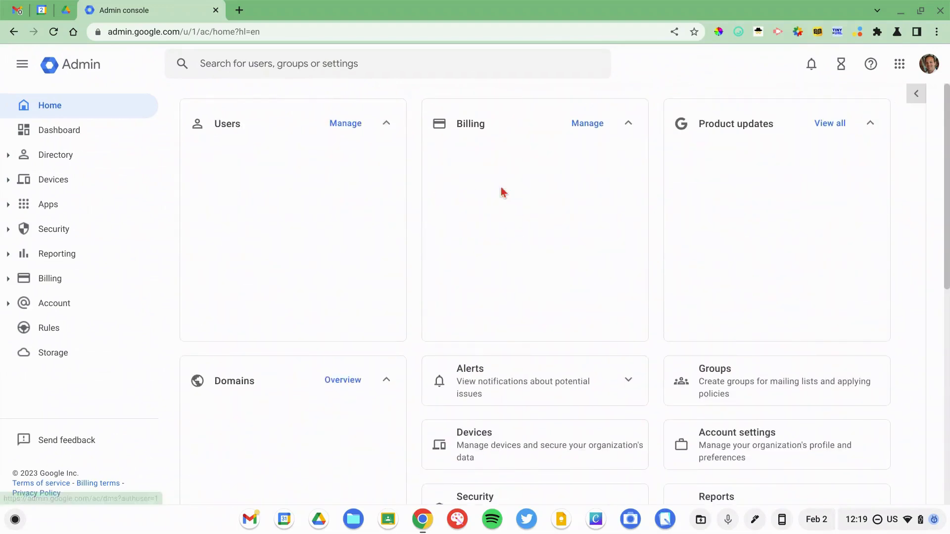
Collapse the Users, Billing, Product updates and Domains cards on the home page.
click(386, 124)
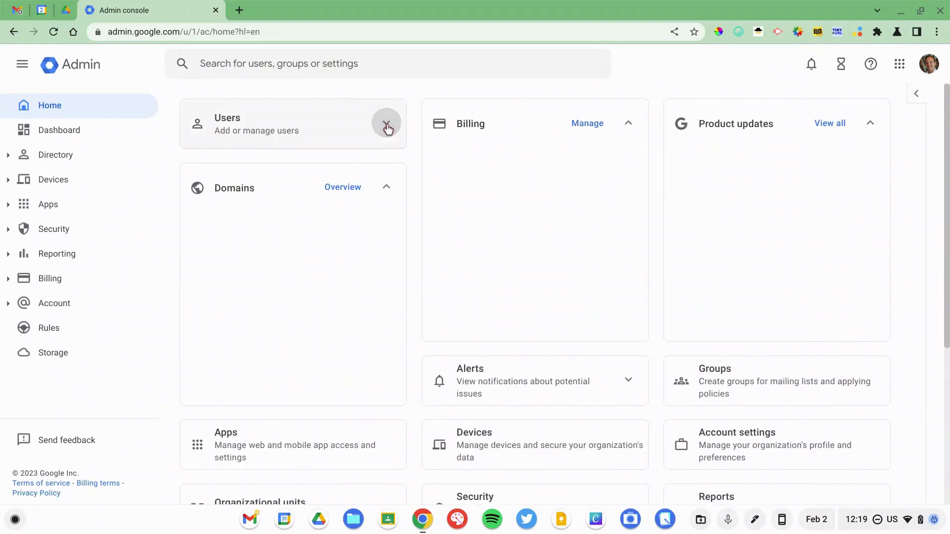
click(629, 124)
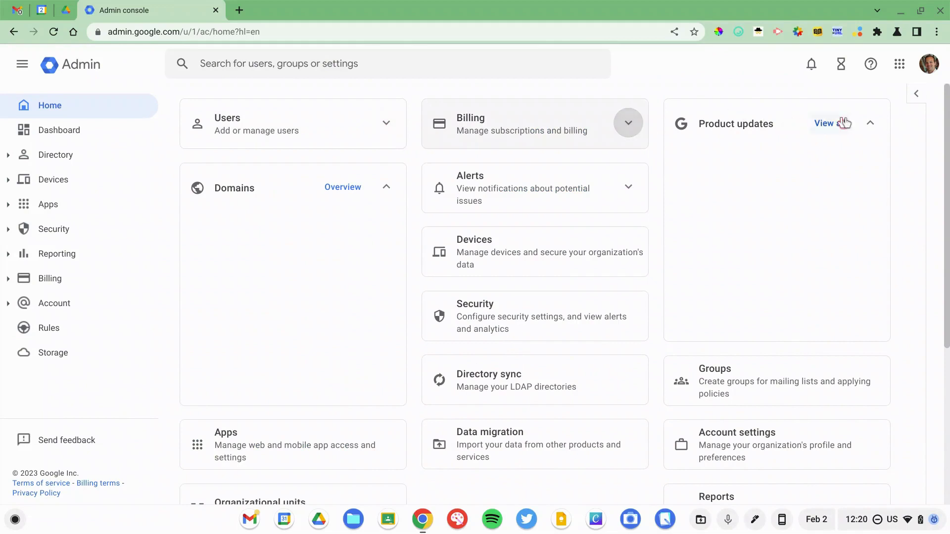
click(870, 123)
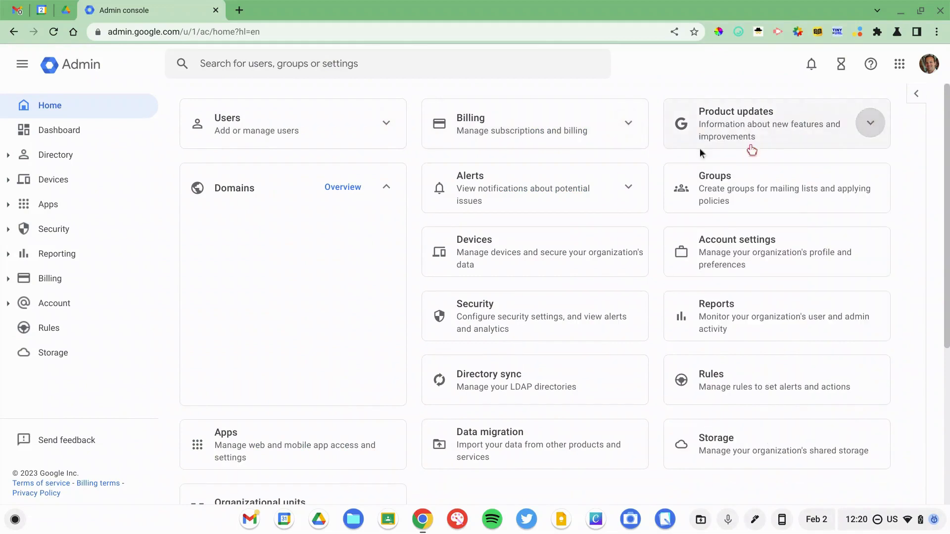
click(386, 189)
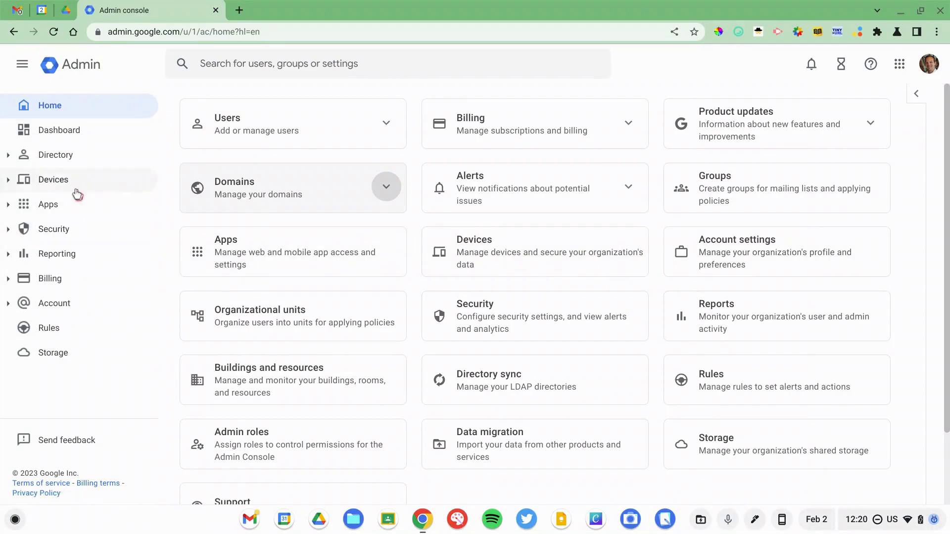
Open the Users list of the directory and expand the Devices section of the navigation.
click(9, 157)
click(9, 158)
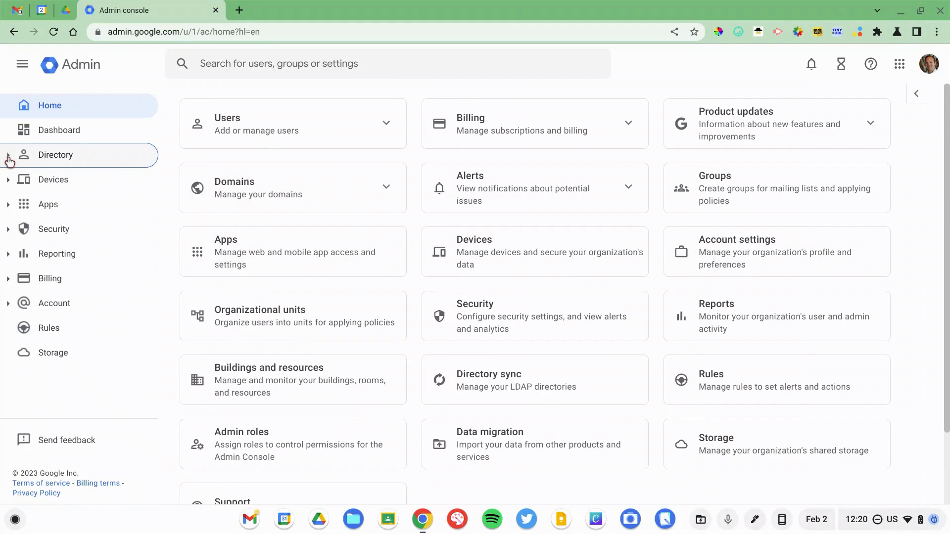
click(232, 125)
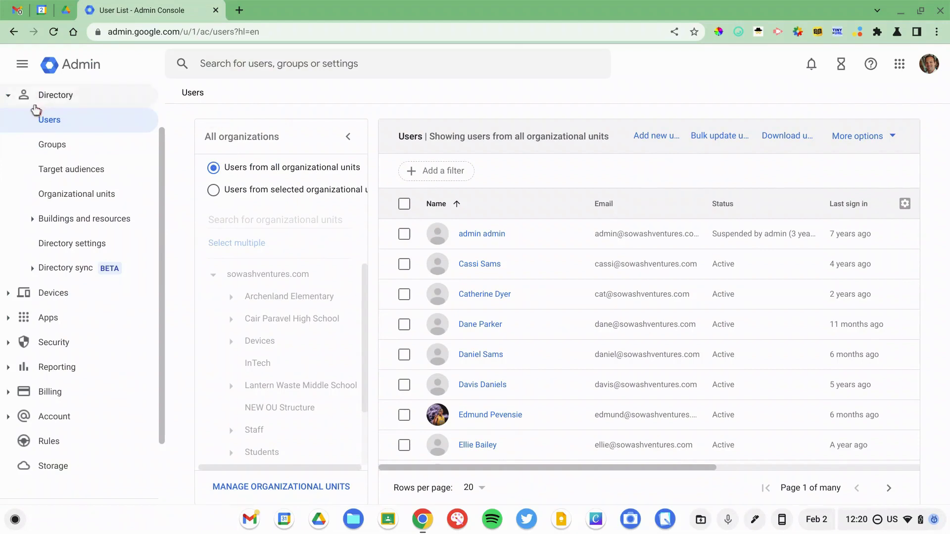
click(8, 296)
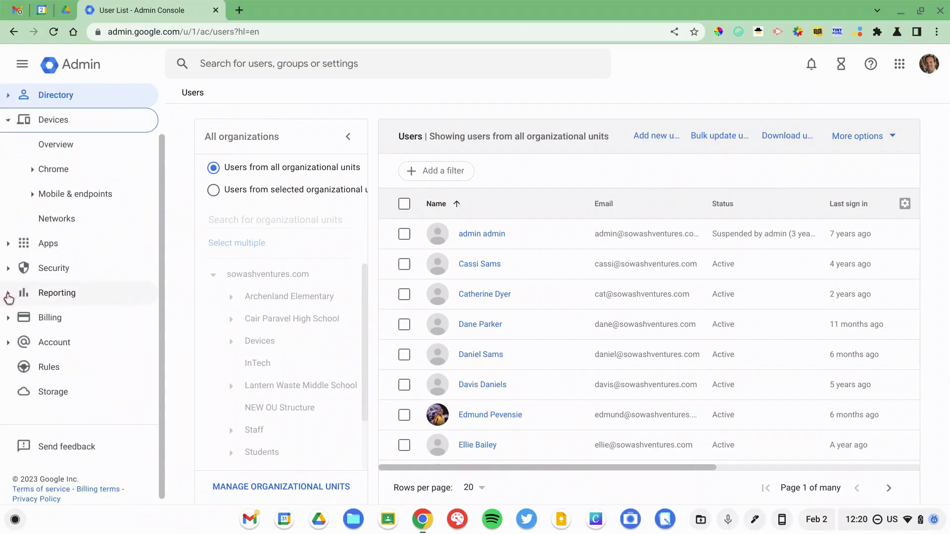
Return to the Admin console home page and open the Admin roles list.
click(23, 68)
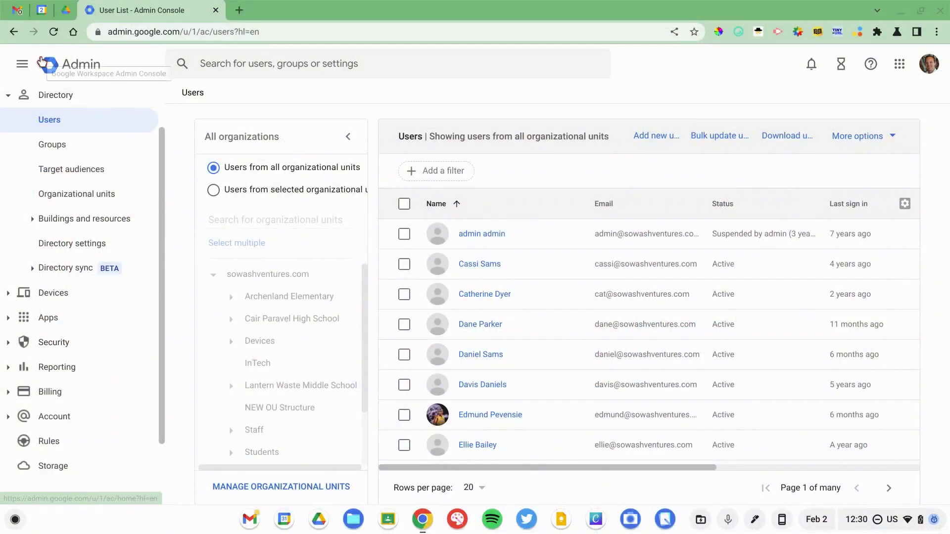
scroll(41, 61, up, 5)
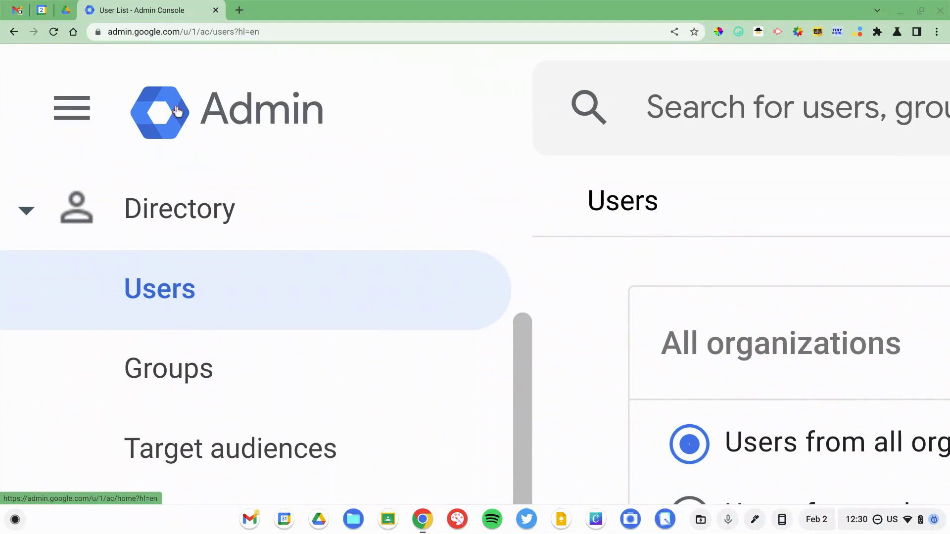
click(177, 105)
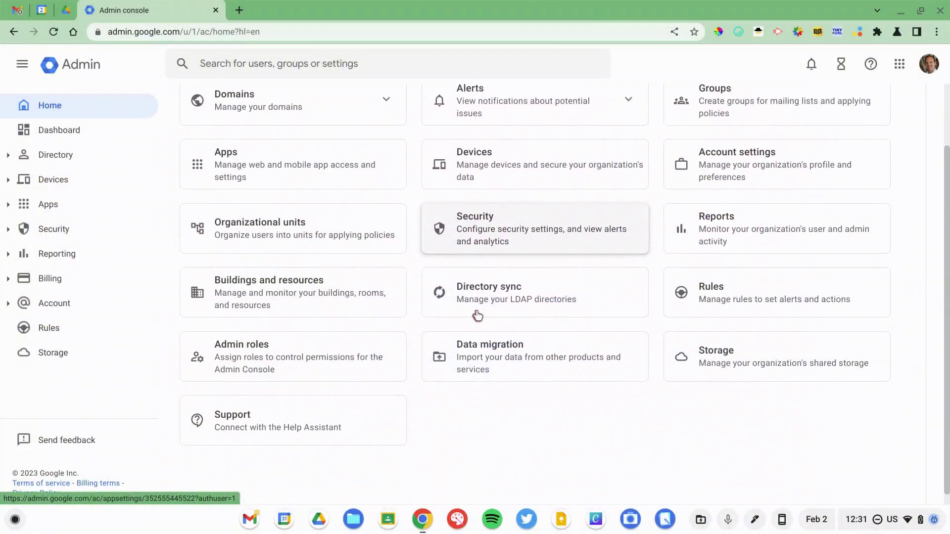
scroll(182, 357, up, 5)
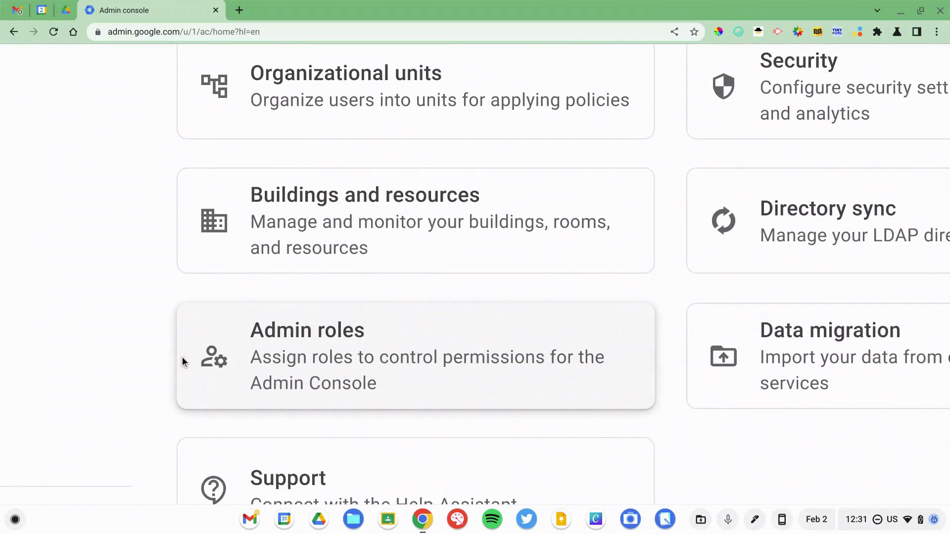
click(272, 353)
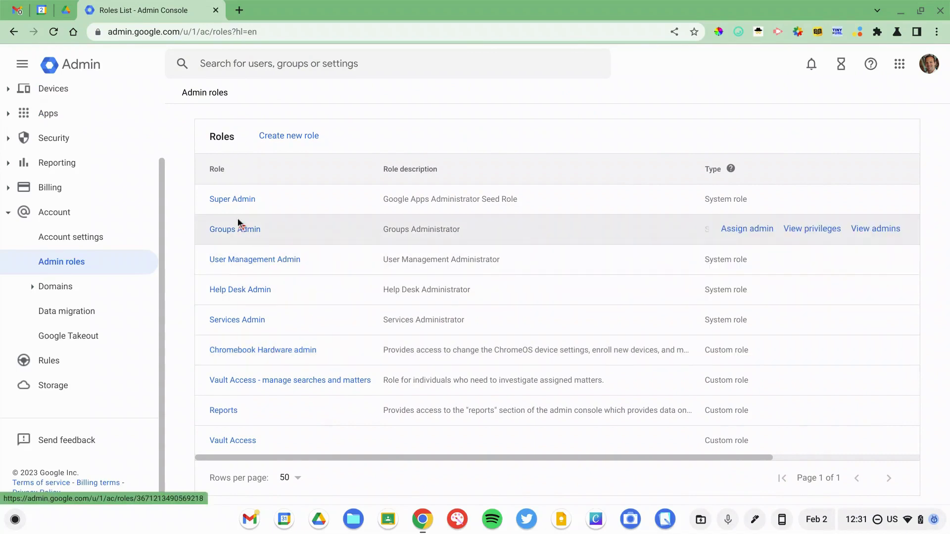
Examine the list of admin roles and open the Super Admin role.
scroll(213, 200, up, 5)
scroll(213, 199, up, 3)
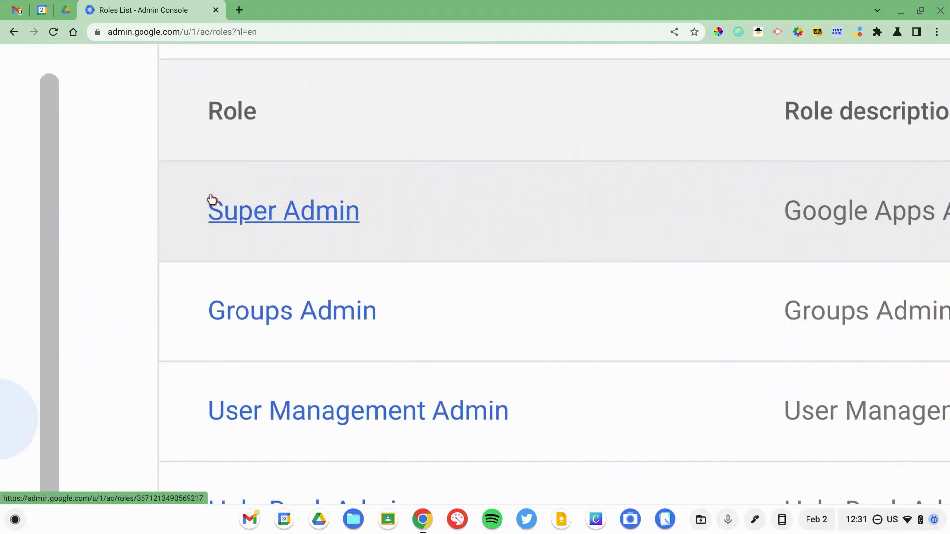
scroll(212, 199, down, 8)
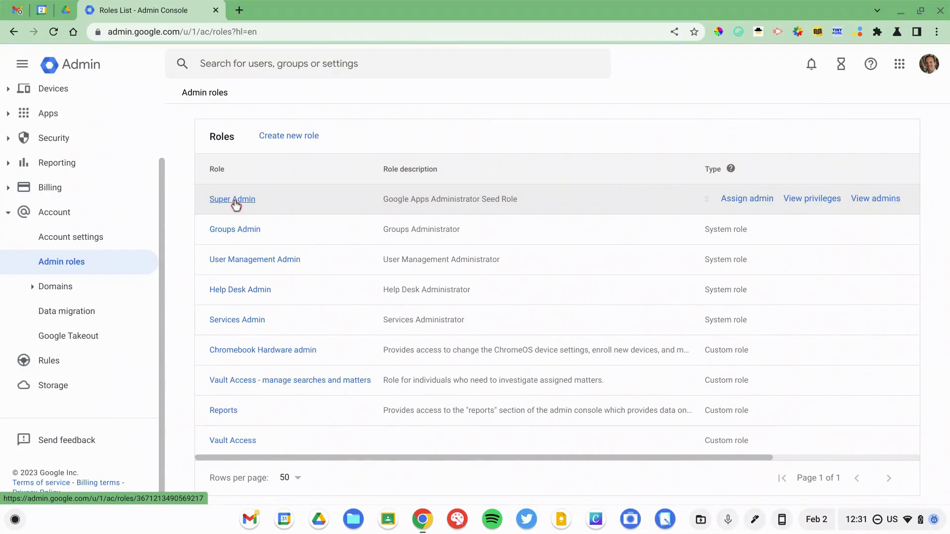
click(234, 202)
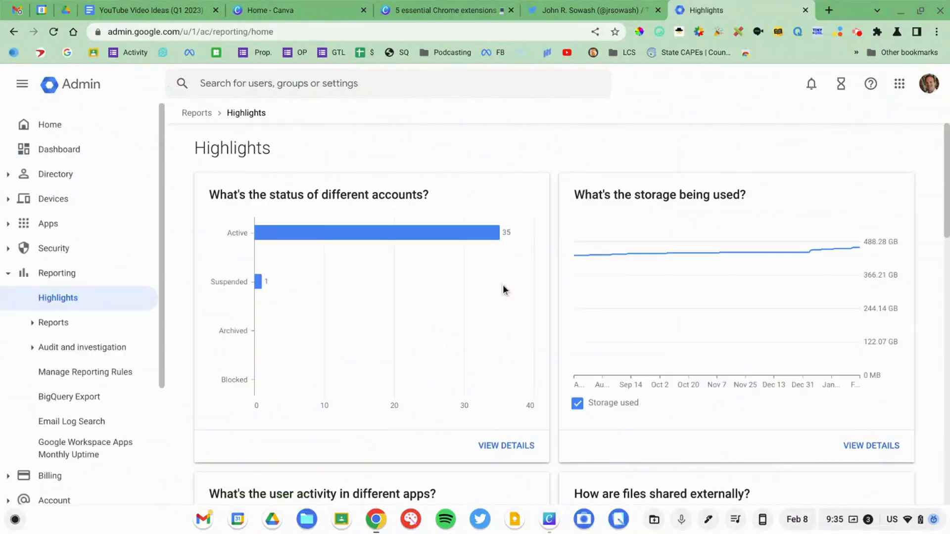
Review the reporting Highlights and the Security page of the Google Account.
scroll(503, 289, down, 5)
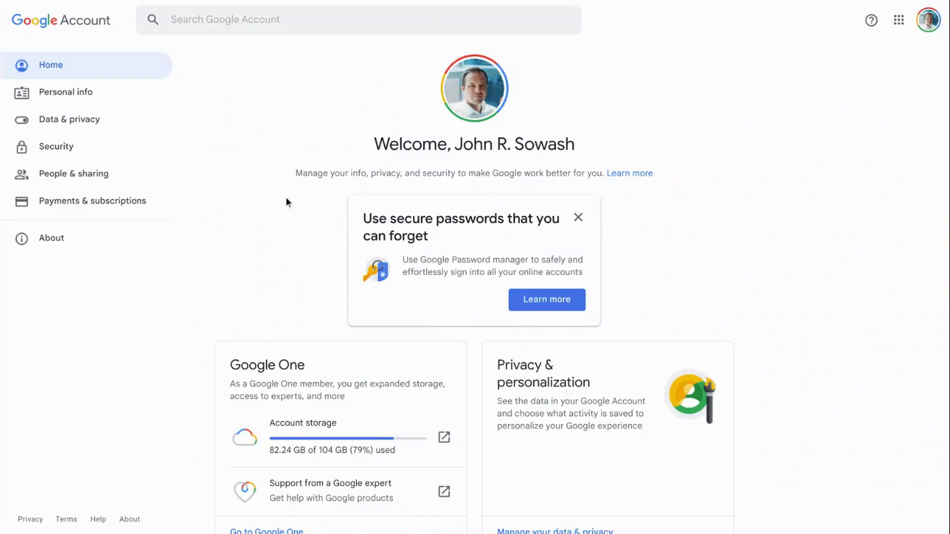
click(76, 157)
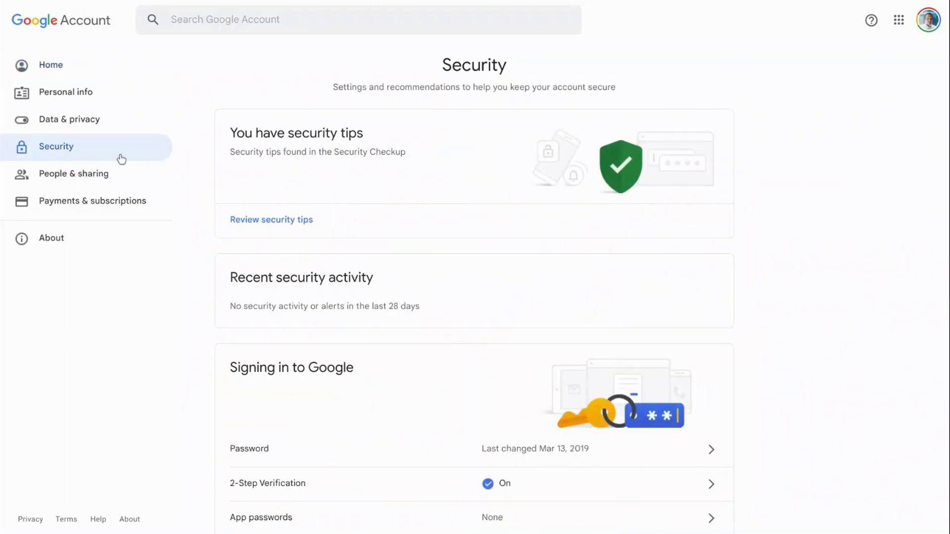
scroll(526, 254, down, 5)
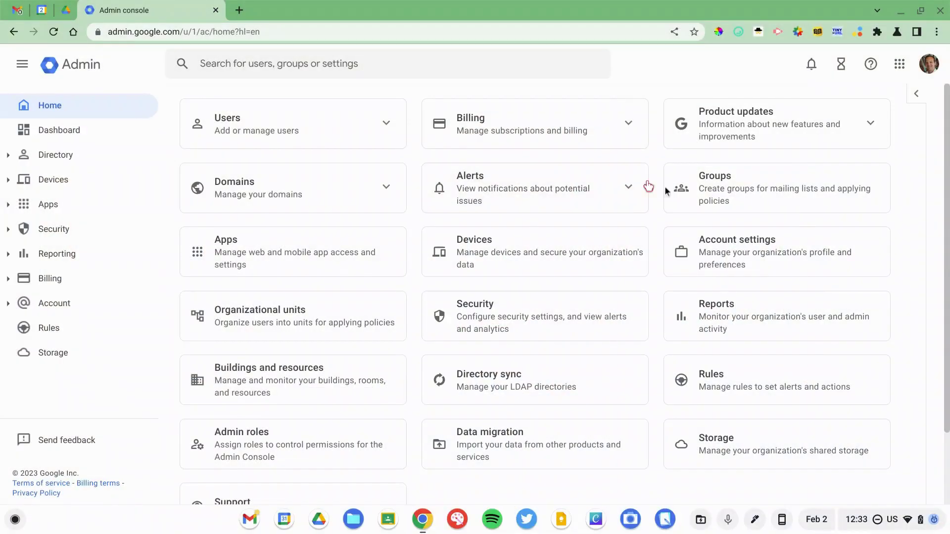
Search the Admin console for the user's last name.
scroll(807, 231, up, 5)
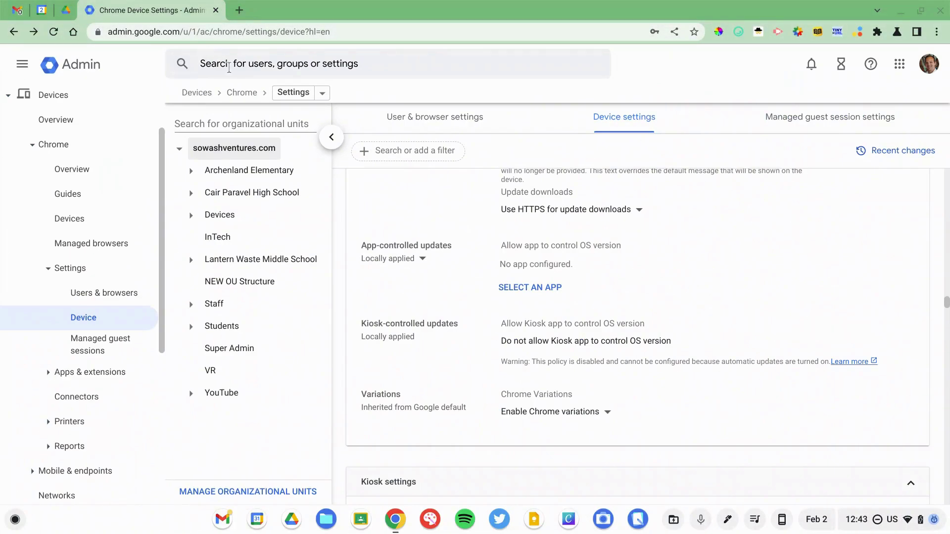
click(229, 68)
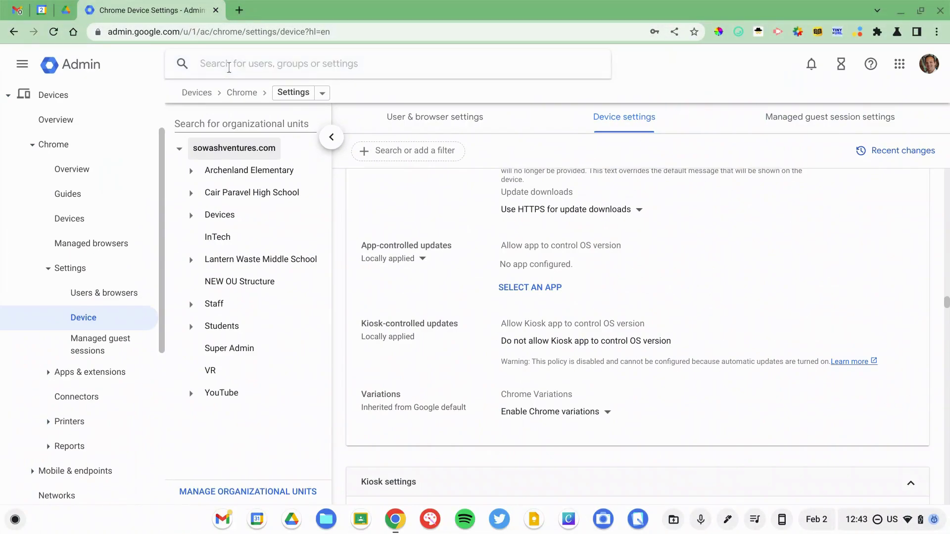
text(sowash)
Look through the Chrome device settings, including the update, kiosk and sign-in sections.
scroll(18, 99, up, 3)
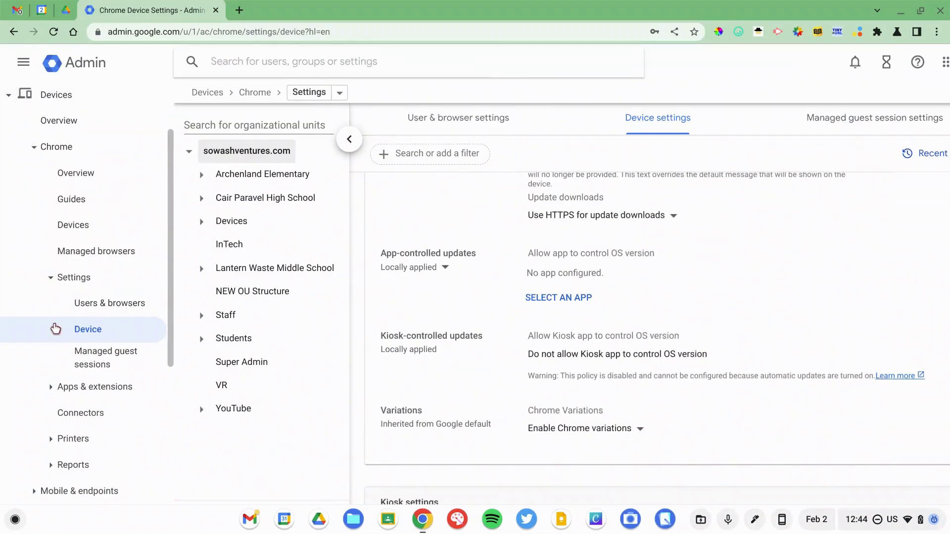
scroll(56, 329, up, 3)
scroll(55, 329, down, 4)
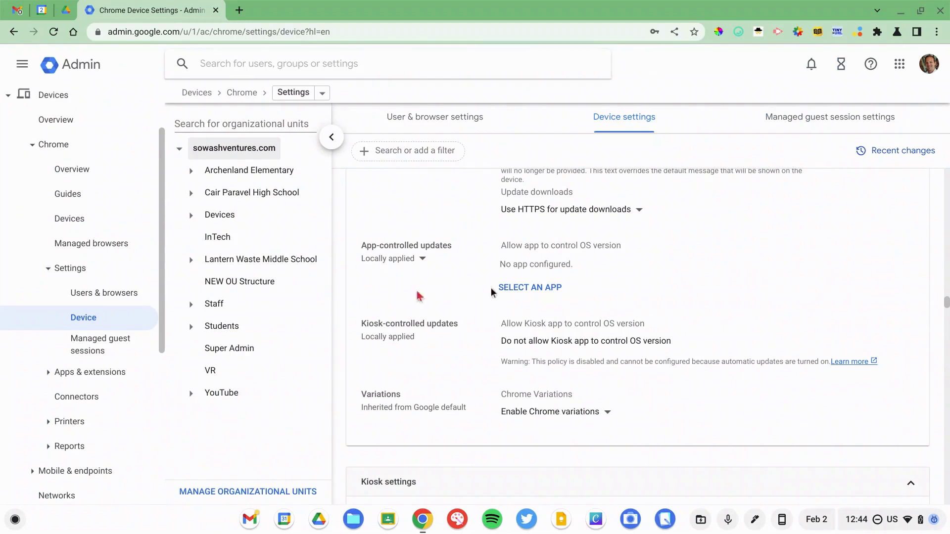
scroll(547, 323, down, 20)
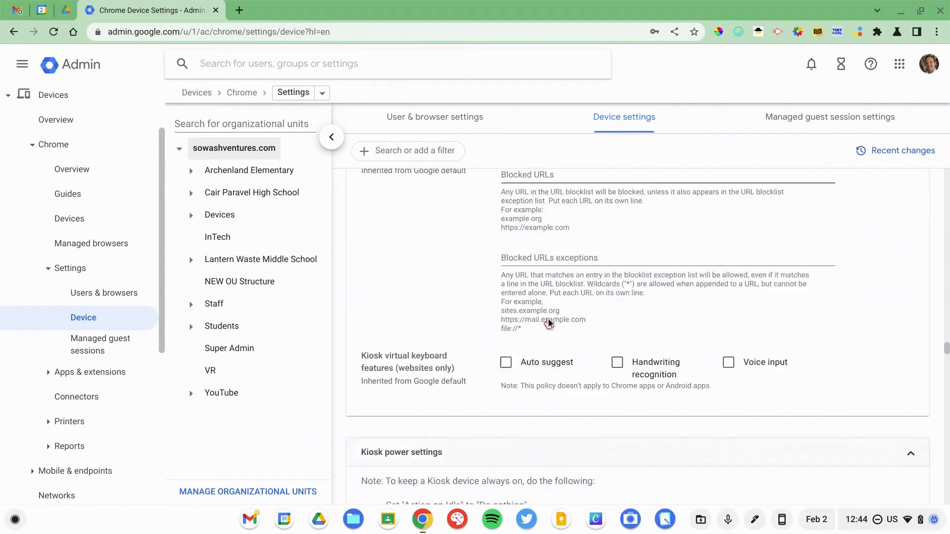
scroll(548, 323, up, 15)
scroll(548, 323, down, 5)
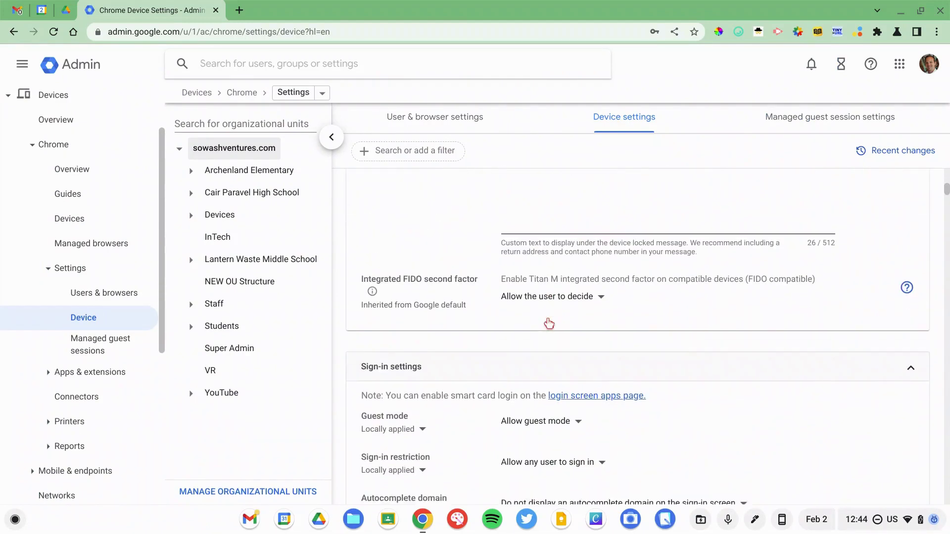
scroll(549, 324, down, 1)
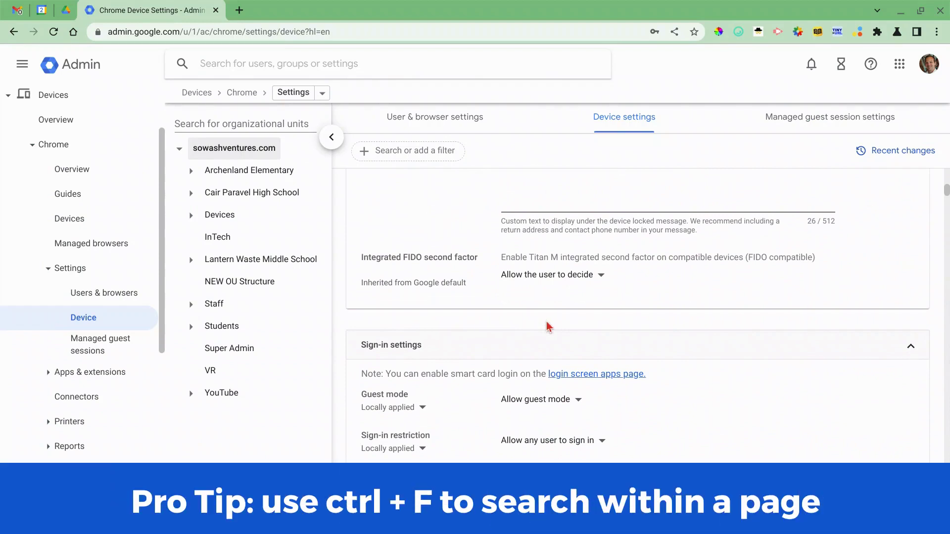
Find "app-controlled" within the Chrome device settings page.
key(ctrl+f)
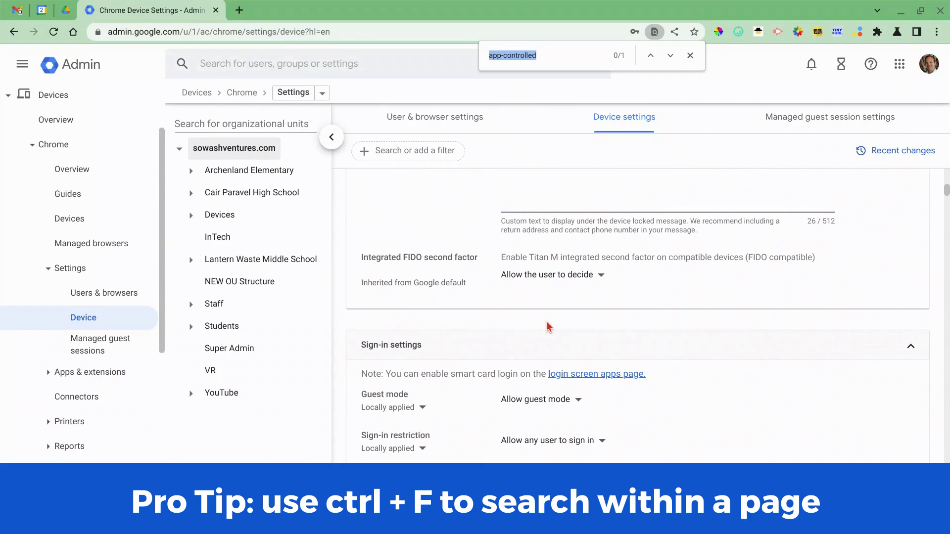
text(app-controlled)
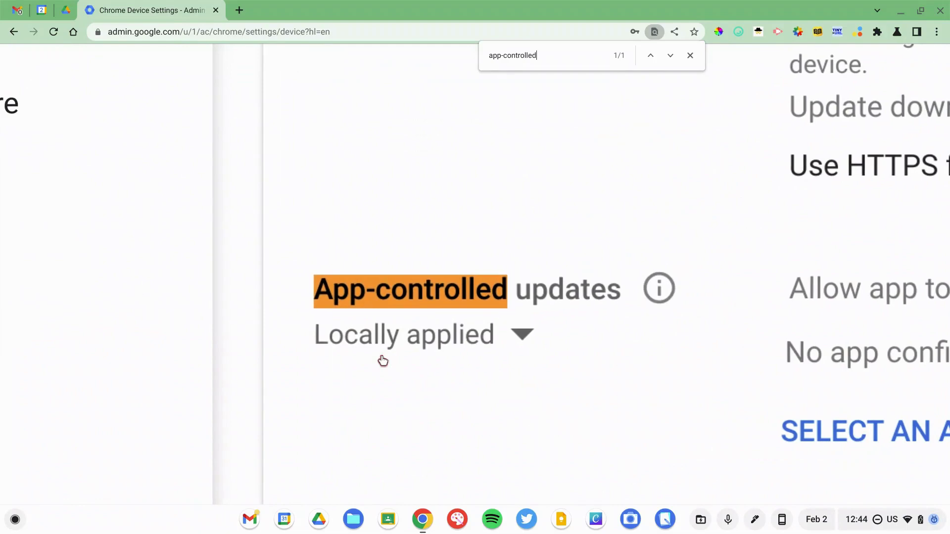
scroll(383, 361, down, 5)
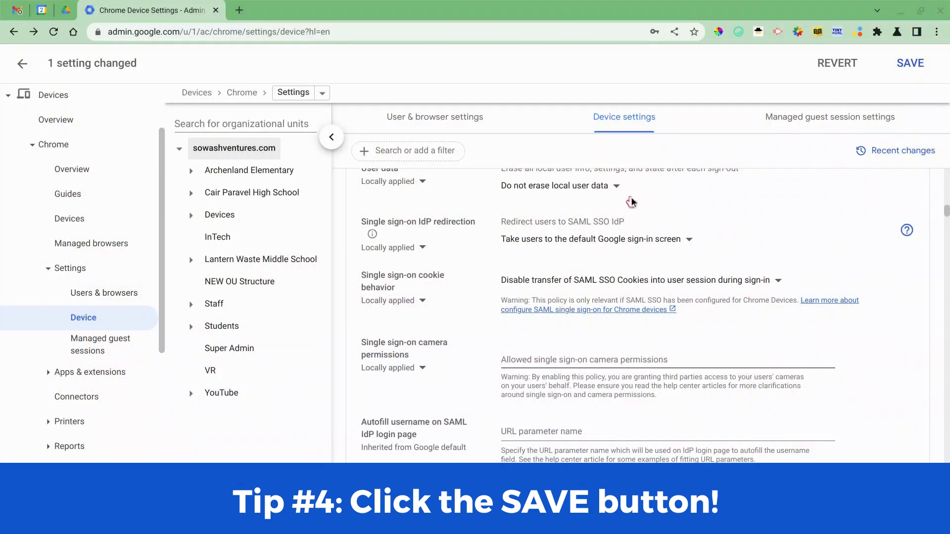
Set Single sign-on IdP redirection to "Allow users to go directly to SAML SSO IdP page" in the device settings.
click(619, 244)
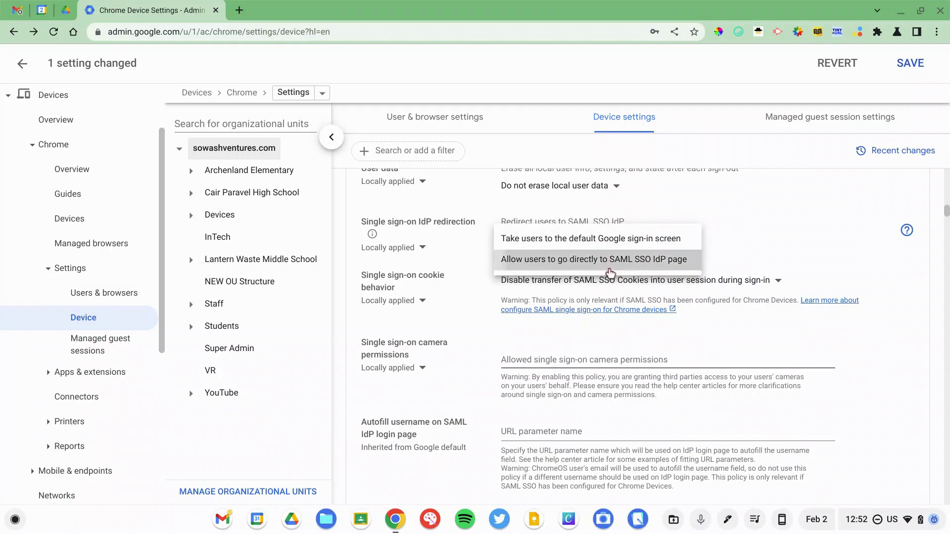
click(609, 268)
scroll(594, 297, down, 7)
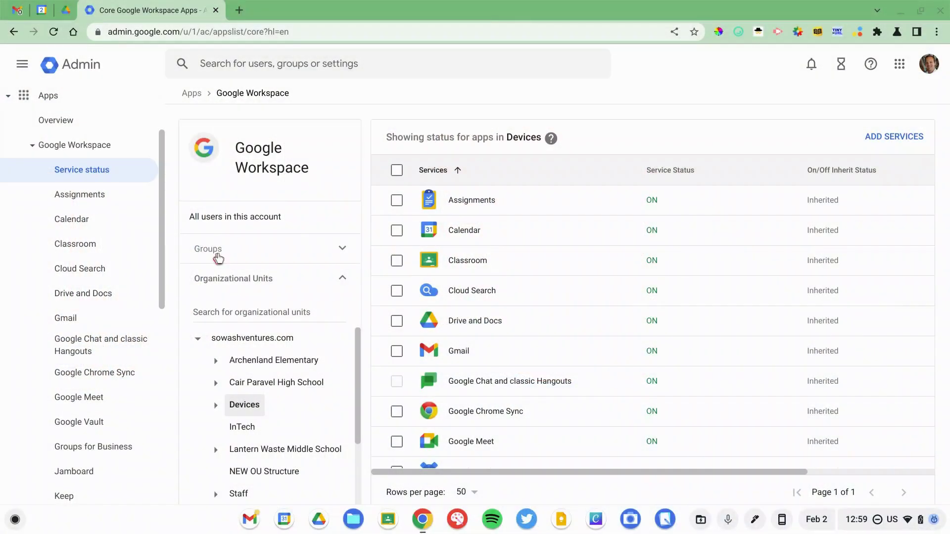
Inspect the Groups section of the Google Workspace service status page and return to the Organizational Units tree.
scroll(177, 223, up, 5)
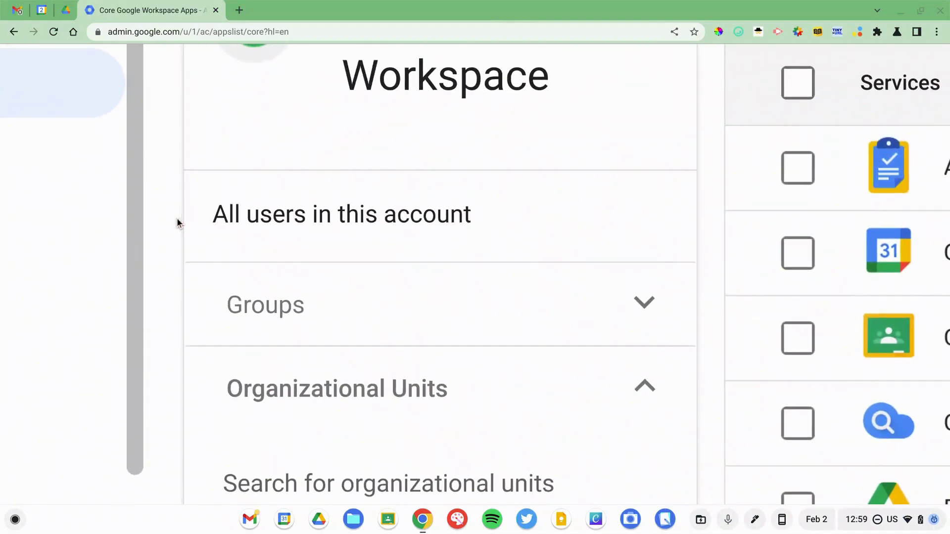
scroll(177, 223, down, 5)
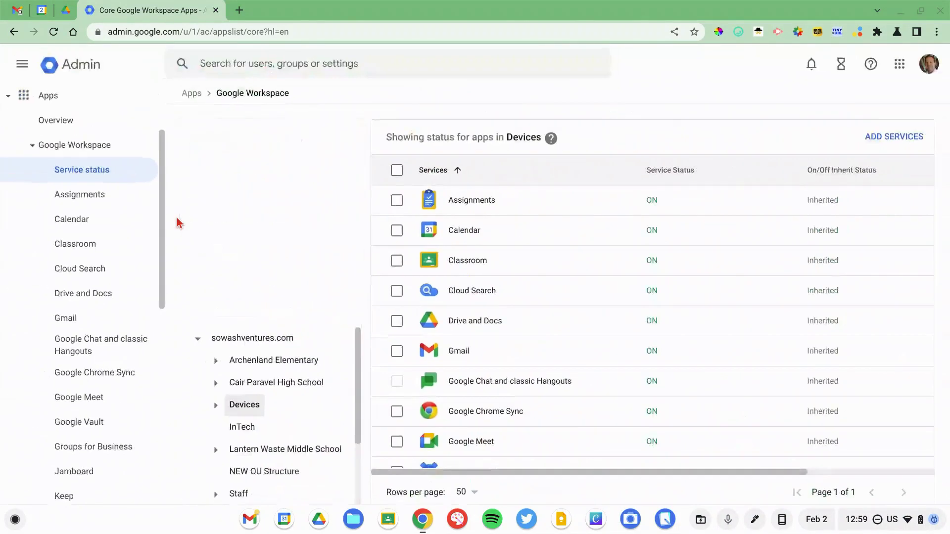
click(343, 280)
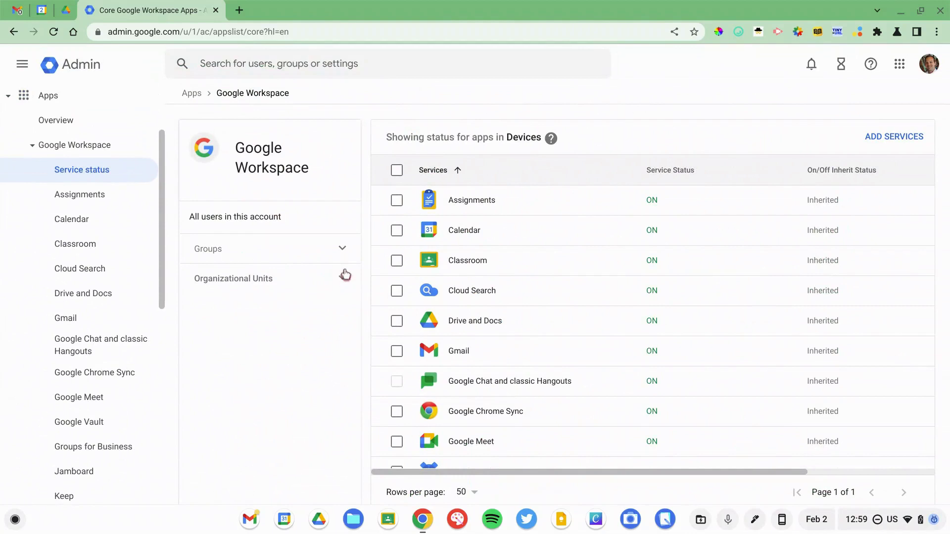
click(345, 254)
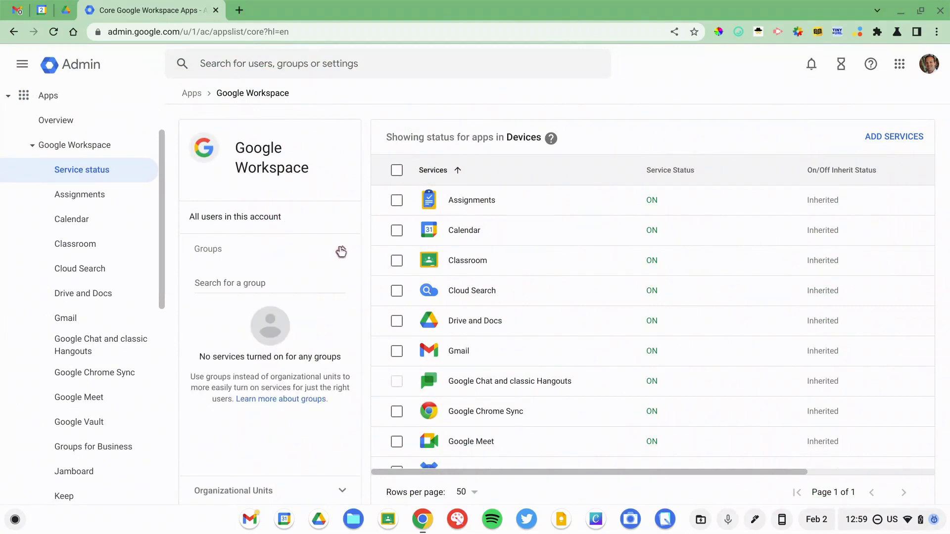
click(342, 252)
click(345, 280)
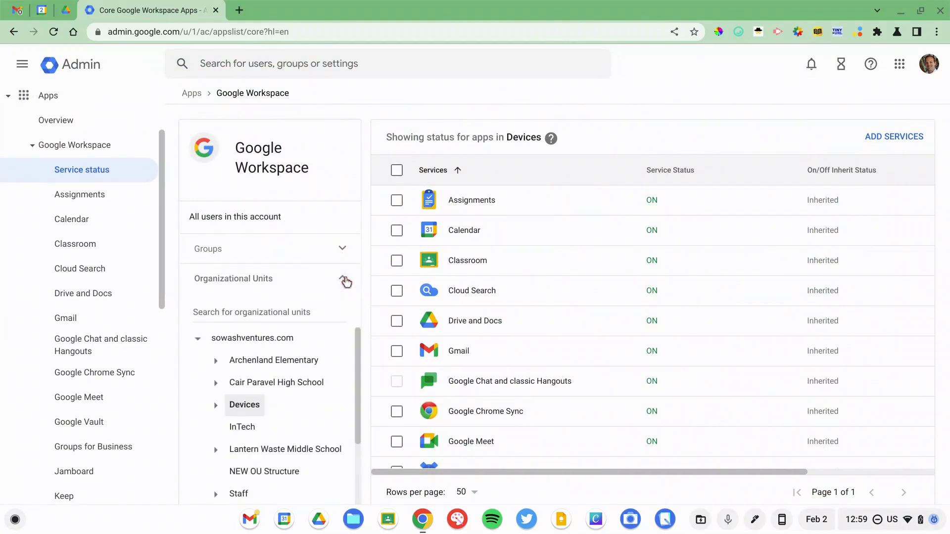